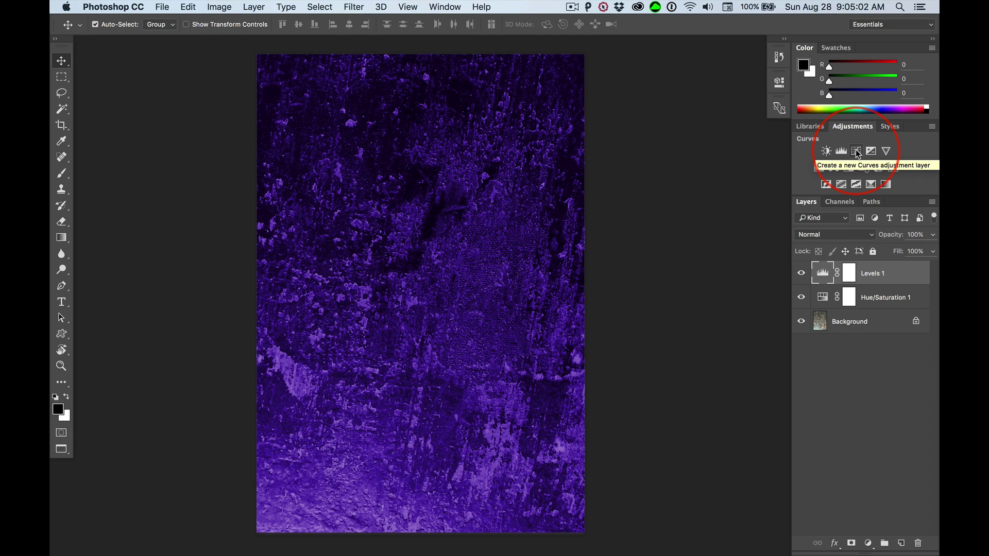
Add a Curves adjustment layer, pull the RGB curve's midpoint down to darken the image, and compare it with the layer hidden and shown
{"action": "left_click", "coordinate": [856, 151]}
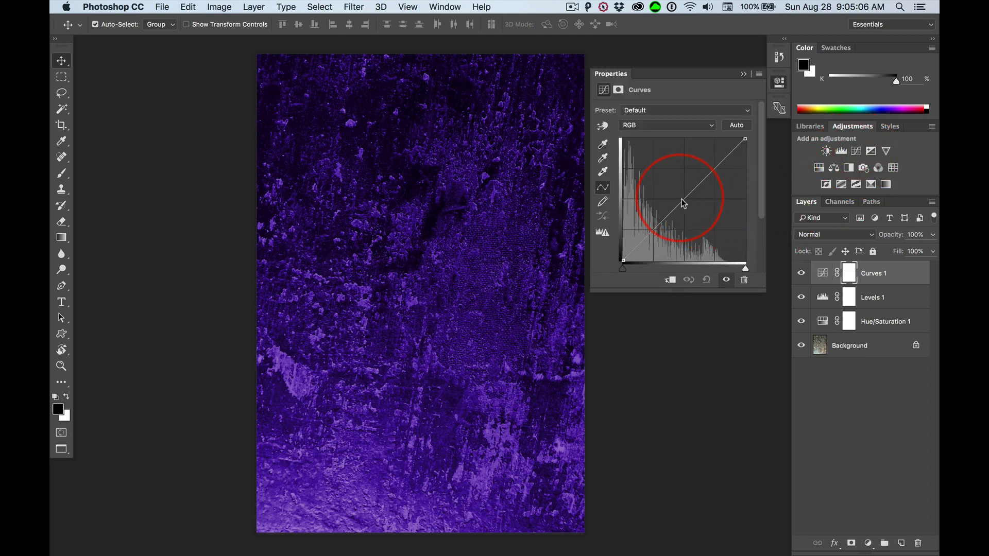
{"action": "left_click_drag", "start_coordinate": [683, 198], "coordinate": [685, 210]}
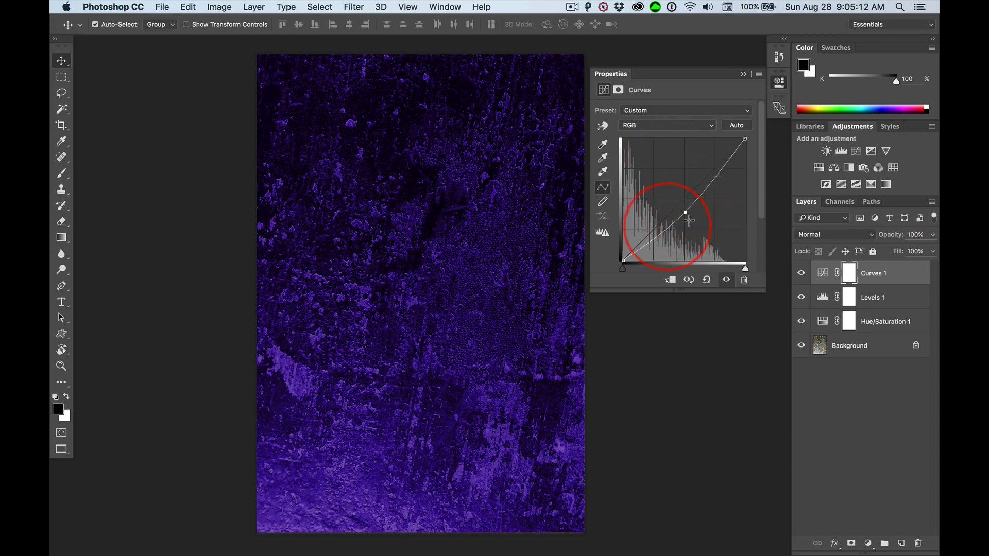
{"action": "left_click", "coordinate": [743, 75]}
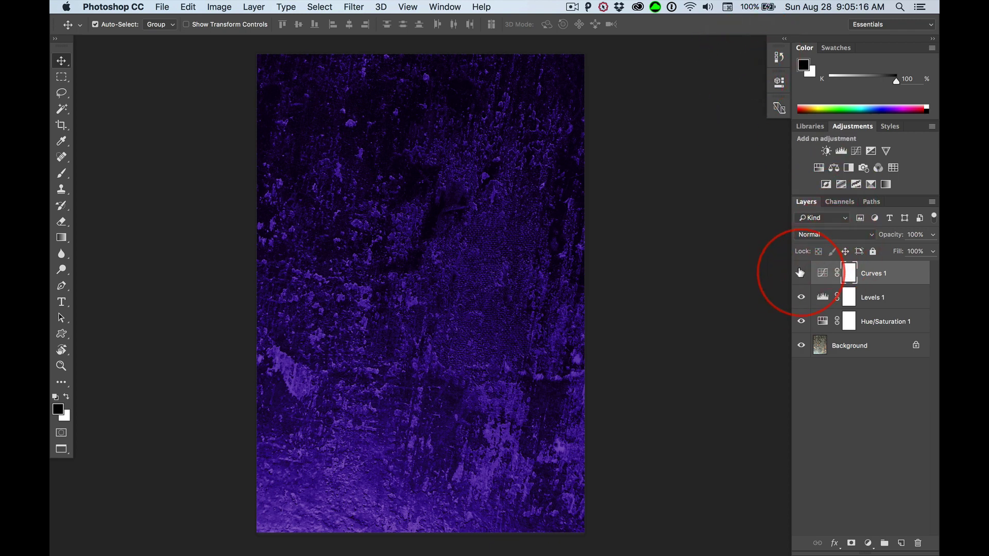
{"action": "left_click", "coordinate": [799, 273]}
{"action": "left_click", "coordinate": [800, 272]}
Replace the midpoint on the Curves 1 adjustment with a new one pulled slightly lower to darken the image more
{"action": "double_click", "coordinate": [823, 273]}
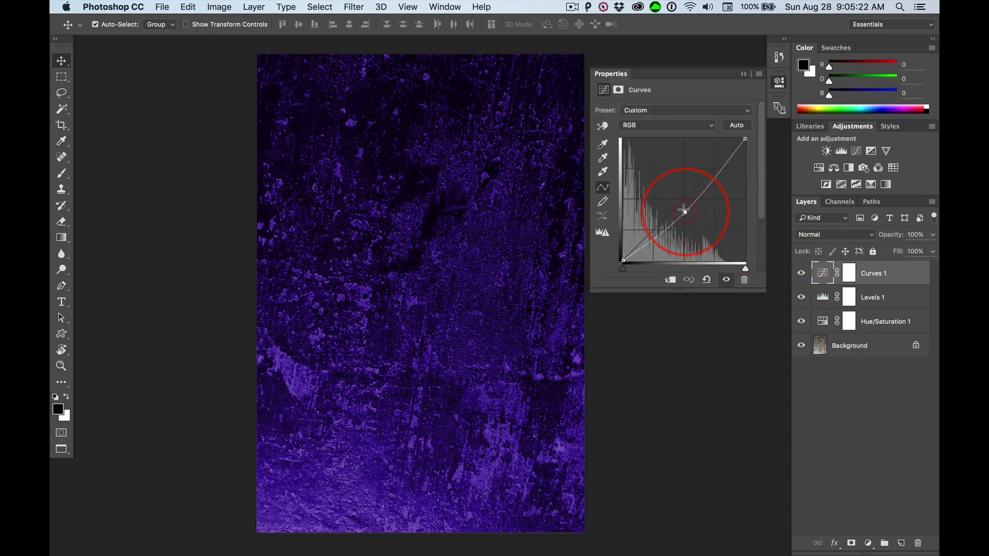
{"action": "left_click_drag", "start_coordinate": [683, 210], "coordinate": [658, 386]}
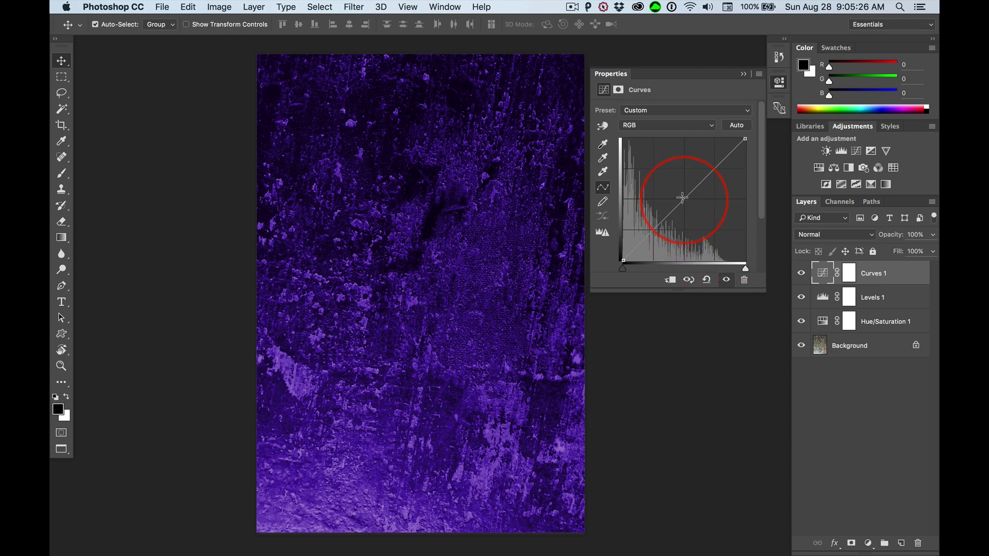
{"action": "mouse_move", "coordinate": [682, 198]}
{"action": "left_mouse_down"}
{"action": "mouse_move", "coordinate": [677, 278]}
{"action": "mouse_move", "coordinate": [678, 206]}
{"action": "mouse_move", "coordinate": [685, 214]}
{"action": "left_mouse_up"}
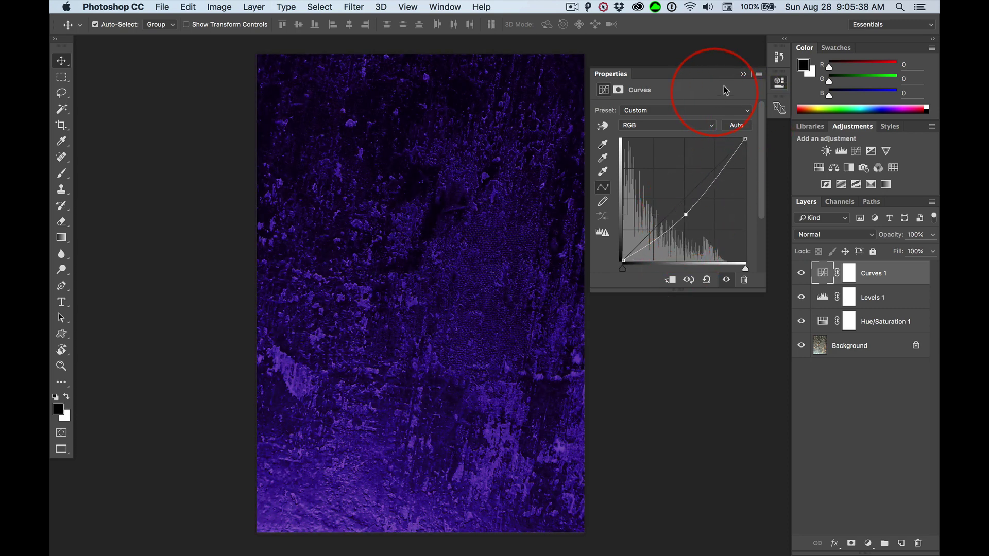
{"action": "left_click", "coordinate": [743, 76]}
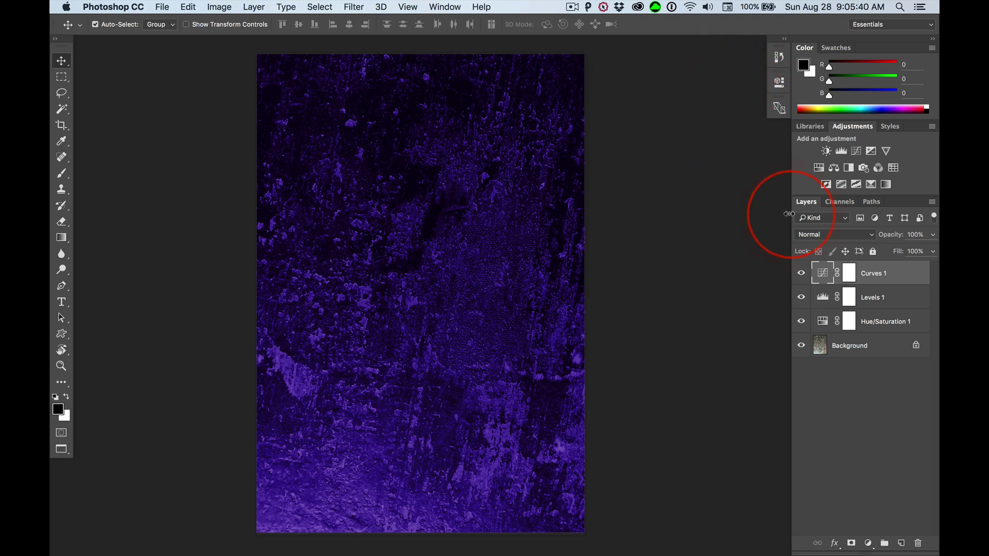
Target the Curves 1 layer mask and draw a rectangular marquee of about 2650 by 4390 px, inset from the image edges
{"action": "left_click", "coordinate": [847, 273]}
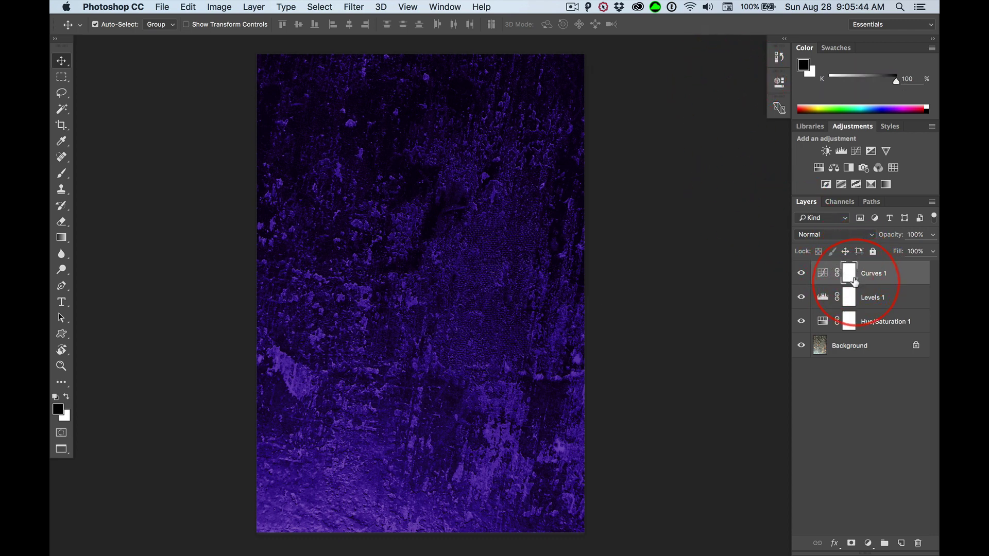
{"action": "left_click", "coordinate": [819, 271]}
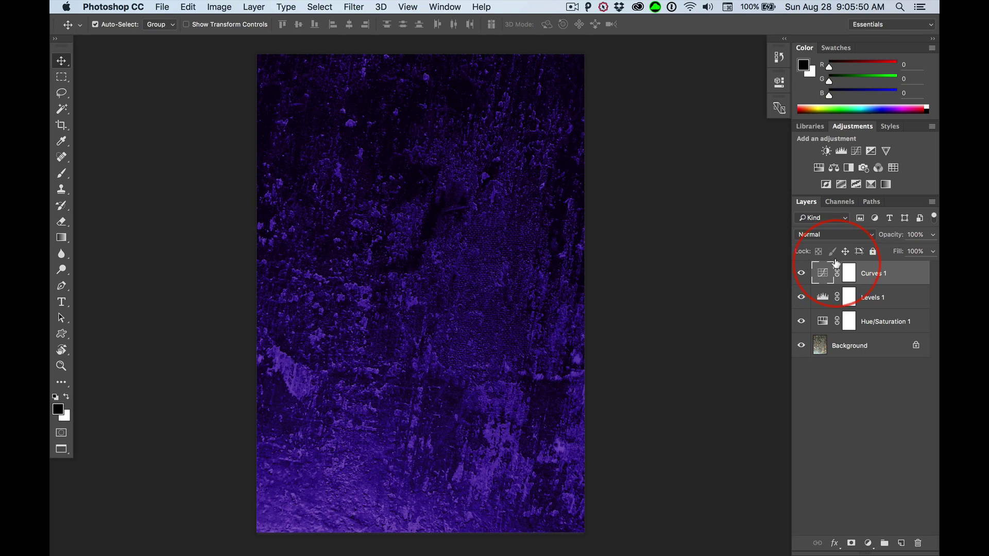
{"action": "left_click", "coordinate": [848, 273]}
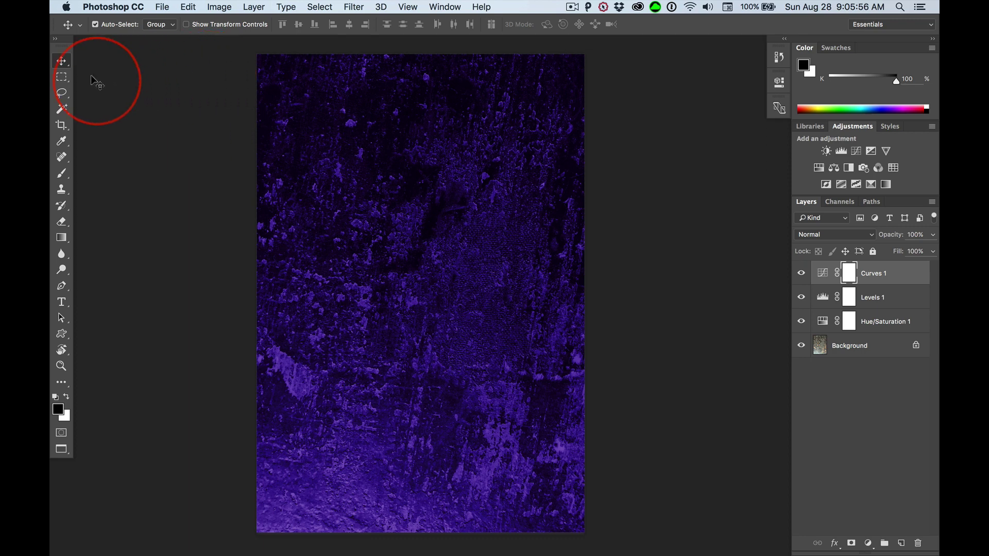
{"action": "left_click", "coordinate": [63, 78]}
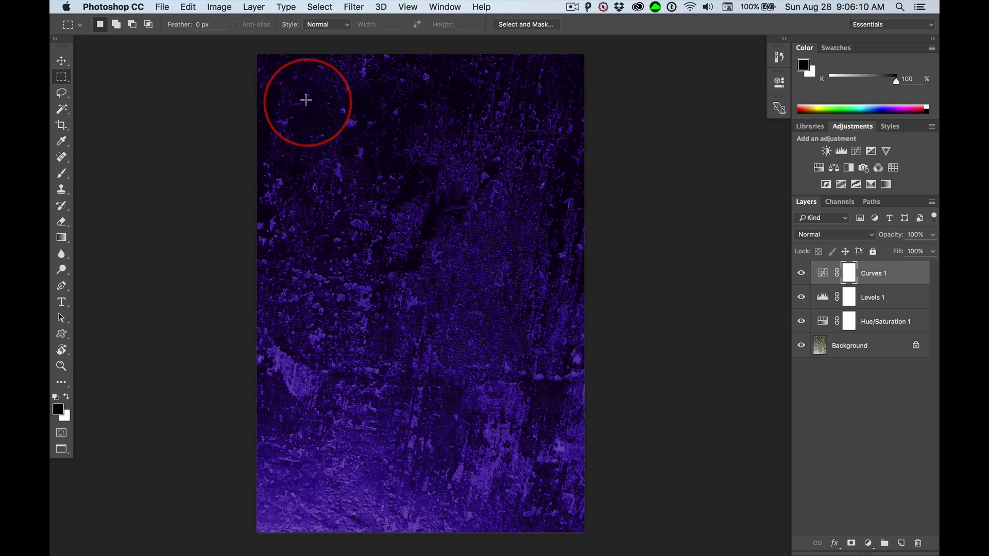
{"action": "left_click_drag", "start_coordinate": [308, 102], "coordinate": [530, 469]}
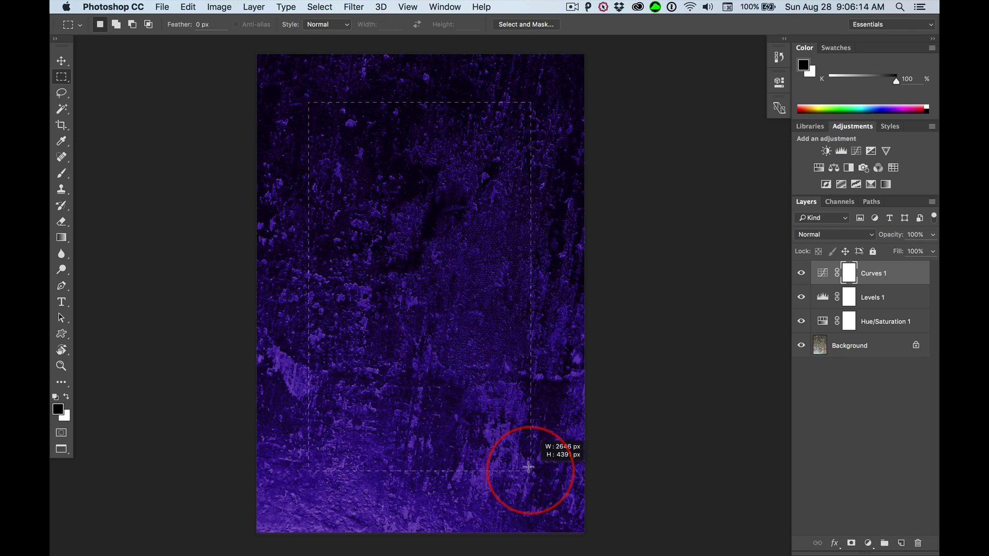
{"action": "left_click_drag", "start_coordinate": [534, 454], "coordinate": [532, 470]}
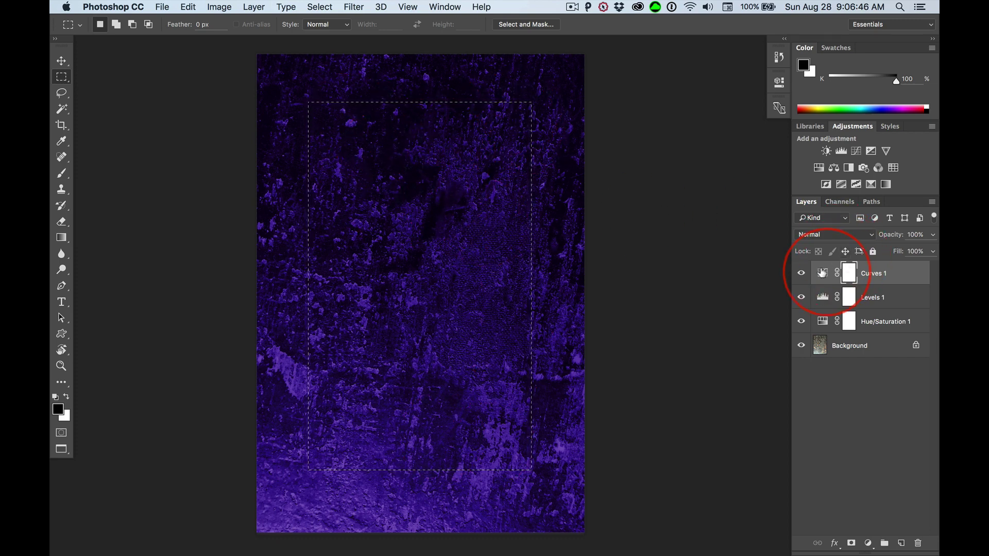
Hide and show the Curves 1 layer to compare the image without and with the darkening
{"action": "left_click", "coordinate": [801, 272]}
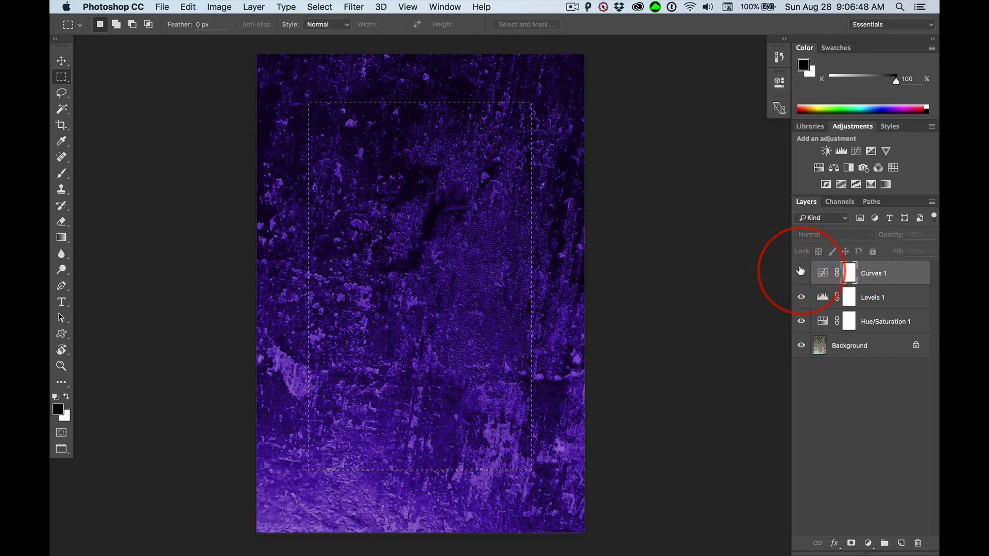
{"action": "left_click", "coordinate": [801, 271]}
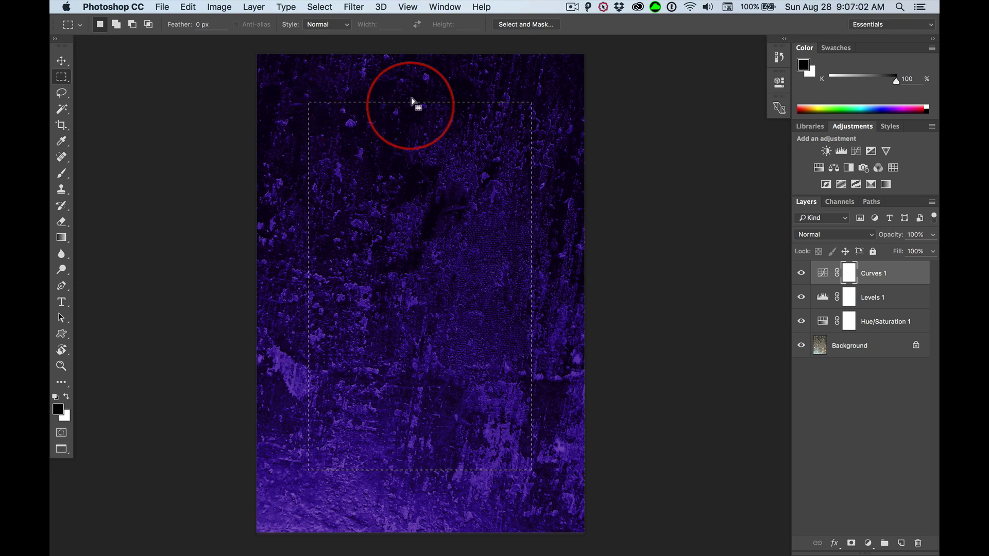
Show the rulers around the canvas
{"action": "left_click", "coordinate": [408, 6]}
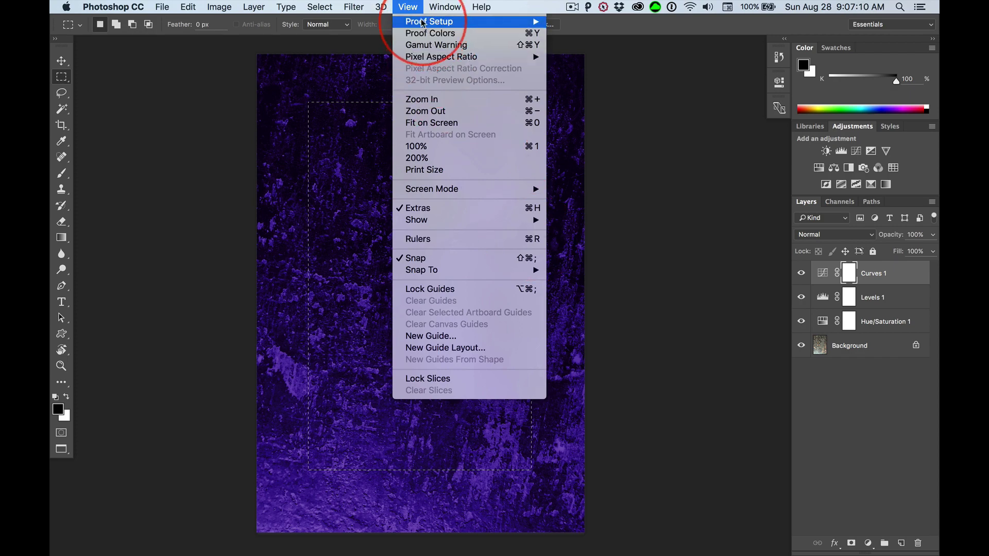
{"action": "left_click", "coordinate": [204, 85]}
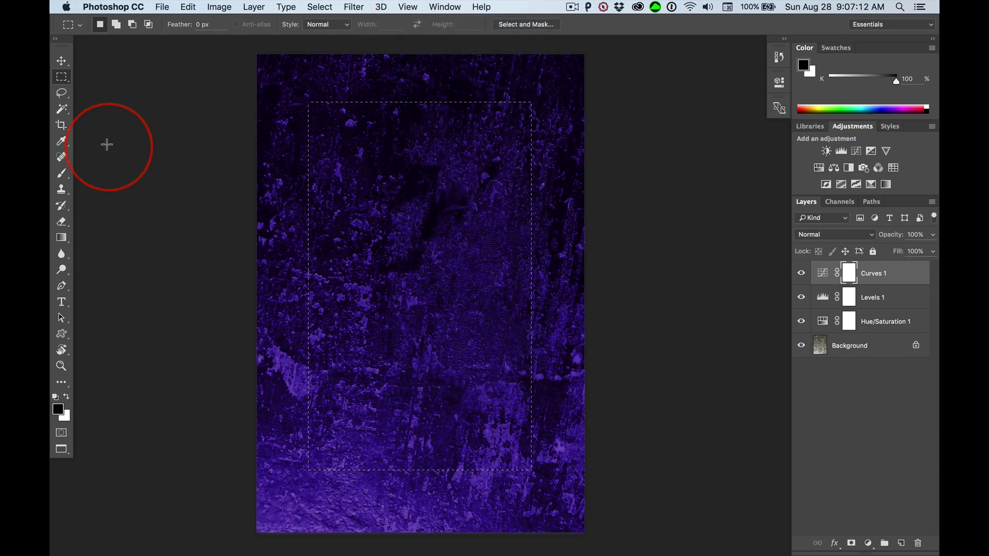
{"action": "key", "text": "super+r"}
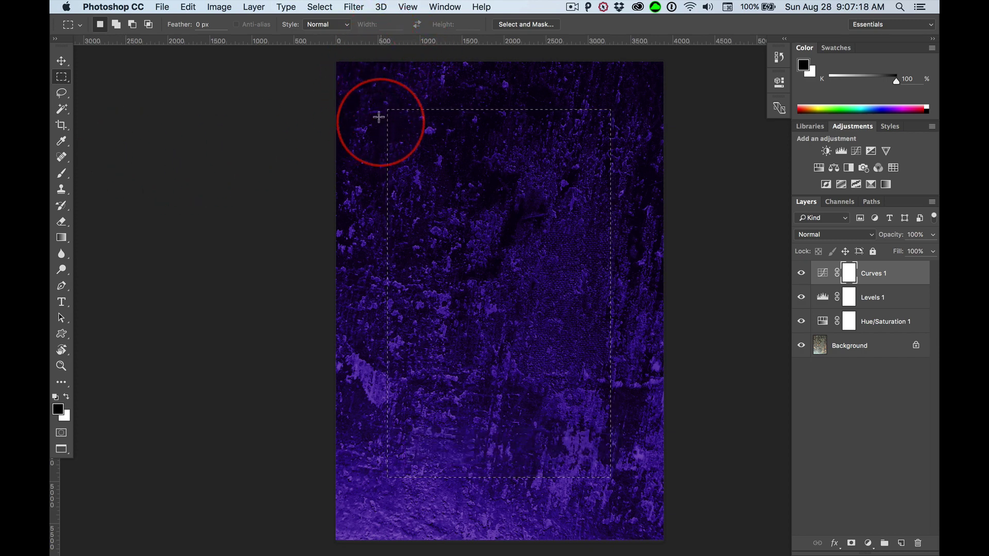
Switch the ruler units to inches and back to pixels
{"action": "right_click", "coordinate": [357, 41]}
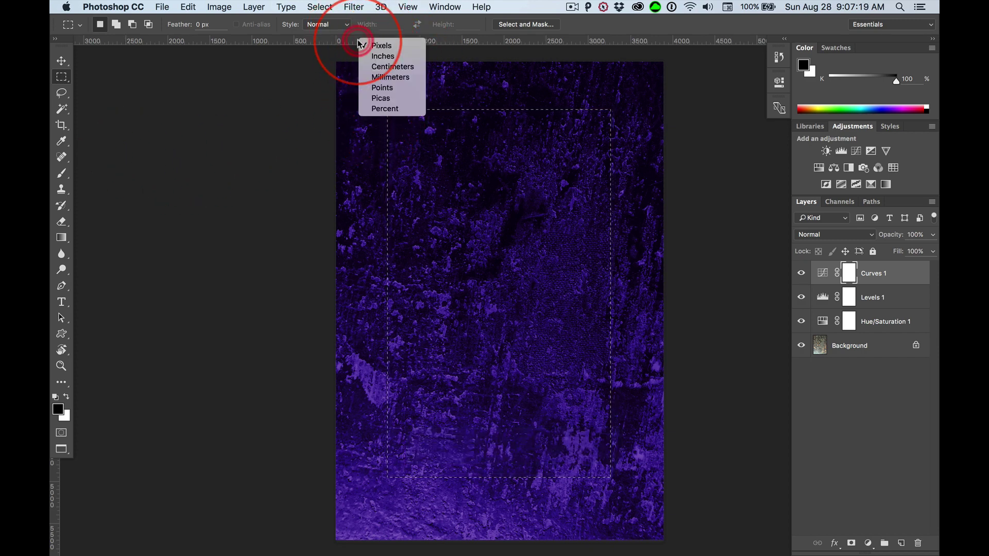
{"action": "left_click", "coordinate": [381, 56]}
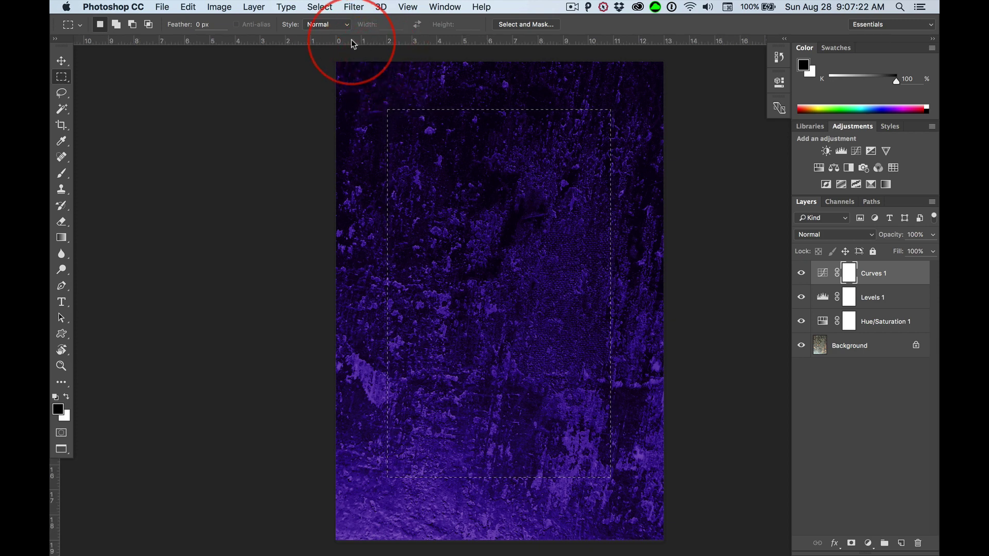
{"action": "right_click", "coordinate": [352, 42]}
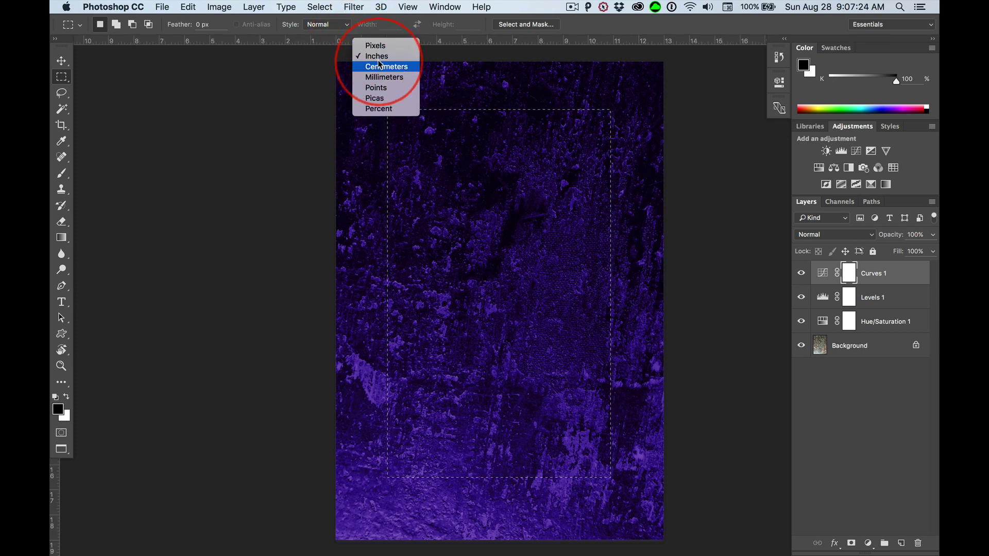
{"action": "left_click", "coordinate": [375, 46]}
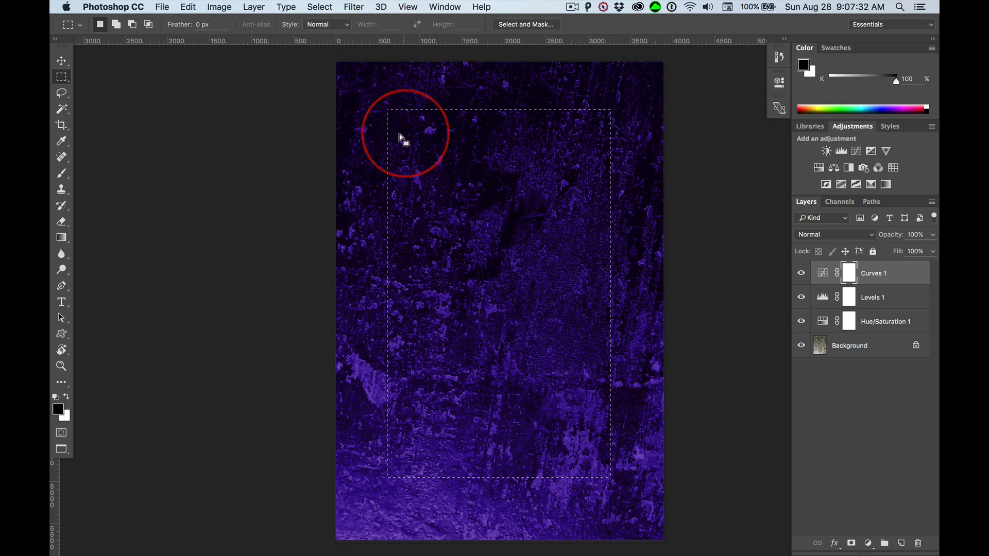
Feather the rectangular selection with a radius of 425 pixels
{"action": "right_click", "coordinate": [493, 211]}
{"action": "left_click", "coordinate": [518, 236]}
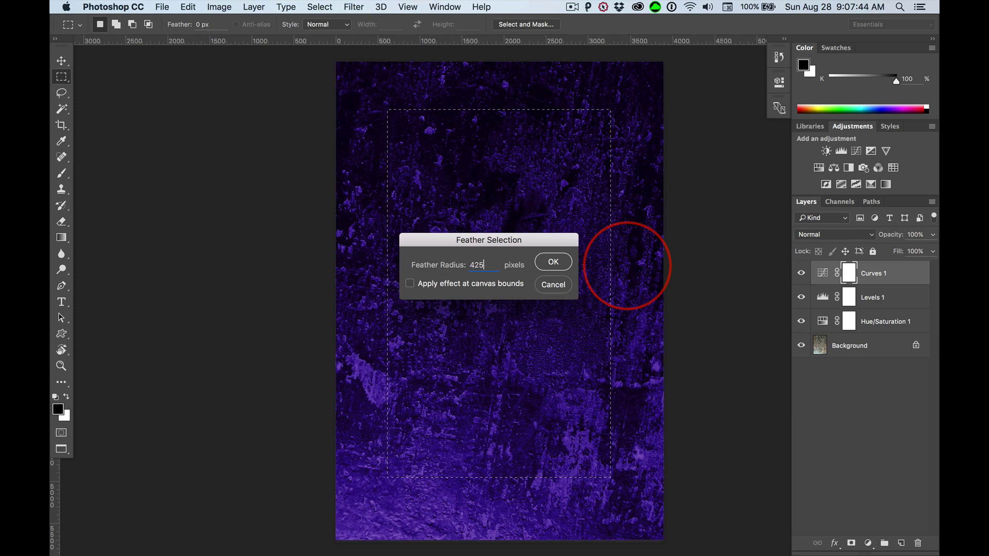
{"action": "left_click", "coordinate": [554, 262]}
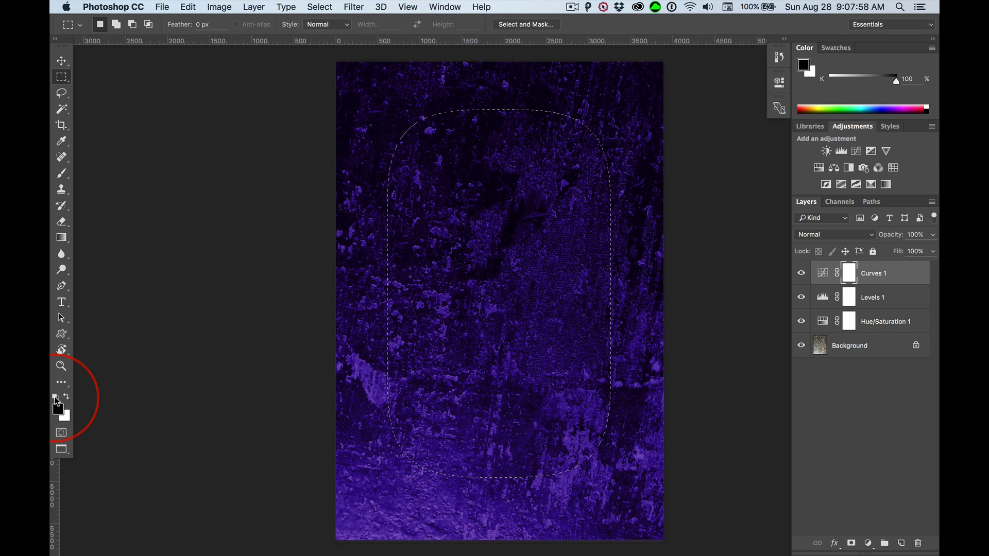
Swap the foreground and background colors back and forth, ending with black as the foreground color
{"action": "key", "text": "x"}
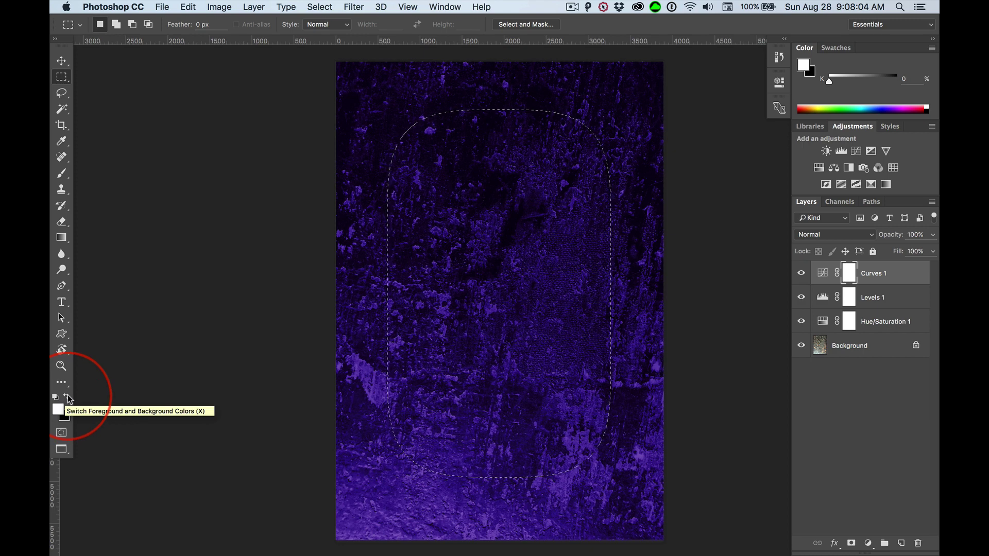
{"action": "left_click", "coordinate": [67, 398]}
{"action": "left_click", "coordinate": [68, 398]}
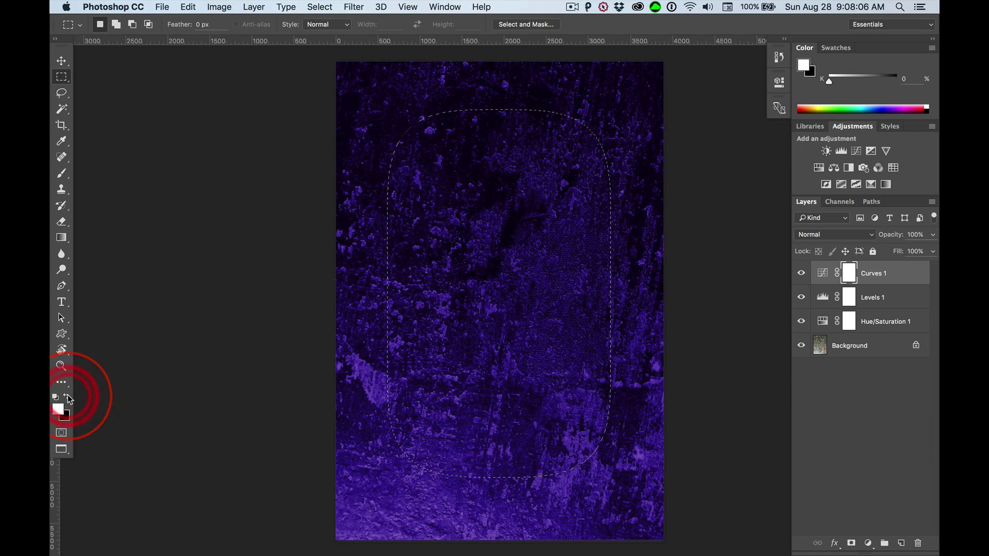
{"action": "left_click", "coordinate": [69, 398]}
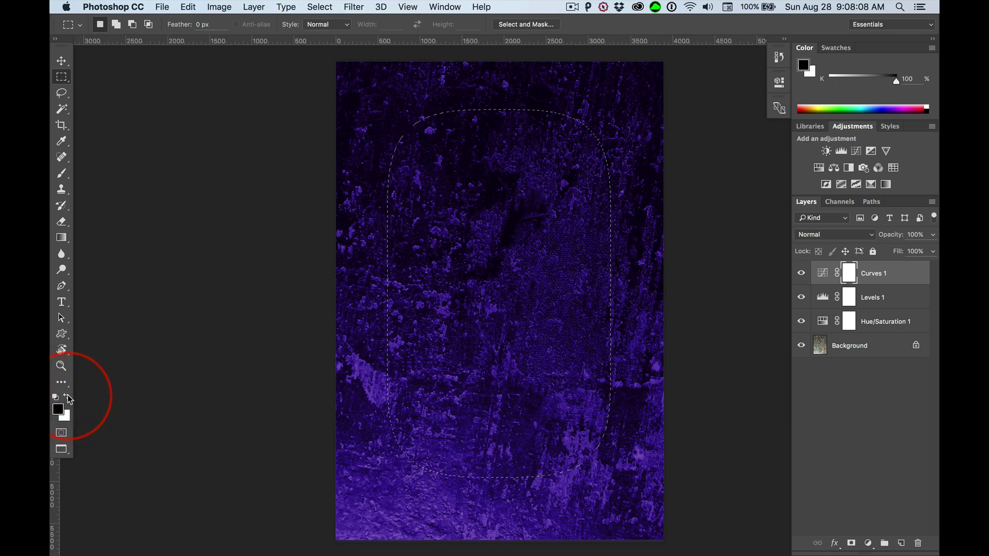
{"action": "key", "text": "x"}
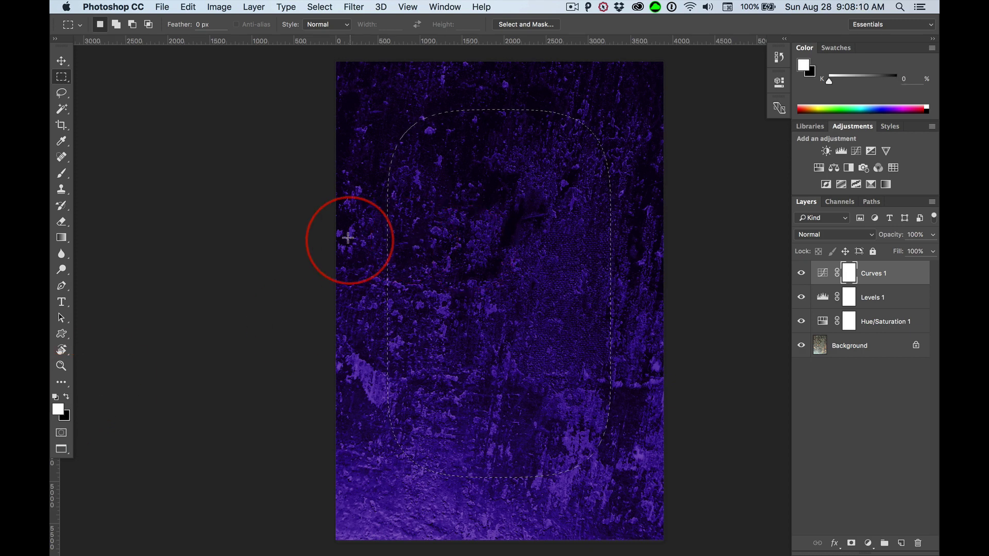
{"action": "key", "text": "x"}
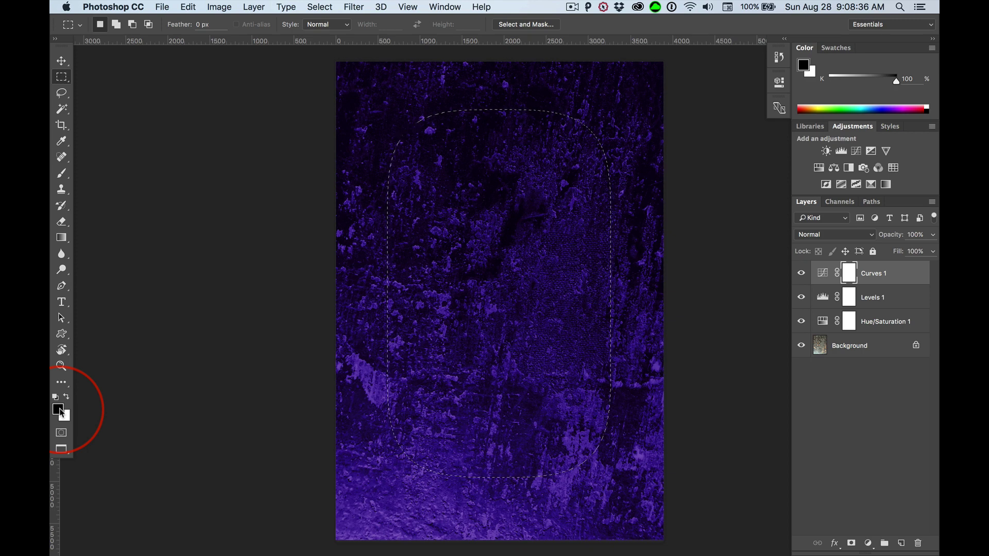
Fill the feathered selection on the Curves 1 mask with the black foreground color, then deselect
{"action": "key", "text": "alt+BackSpace"}
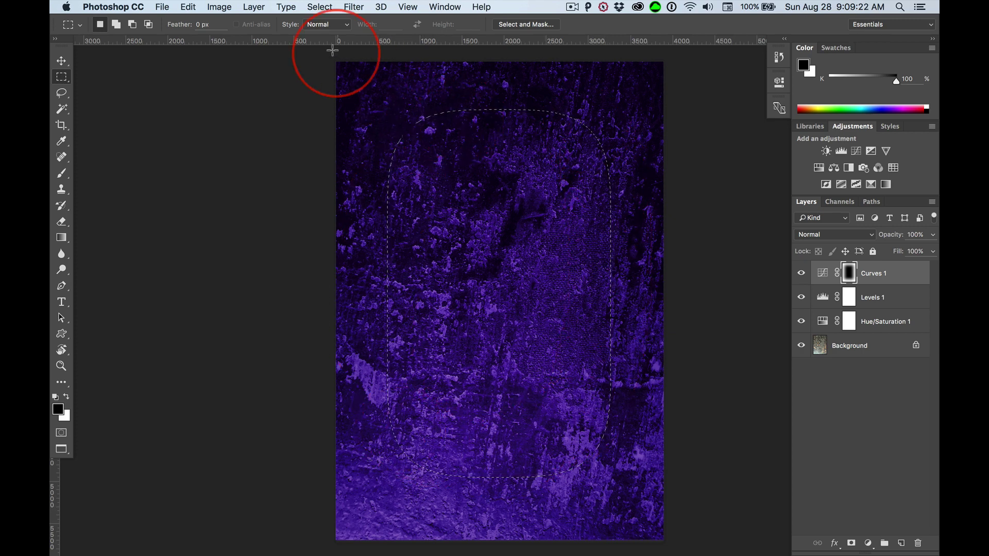
{"action": "left_click", "coordinate": [319, 6]}
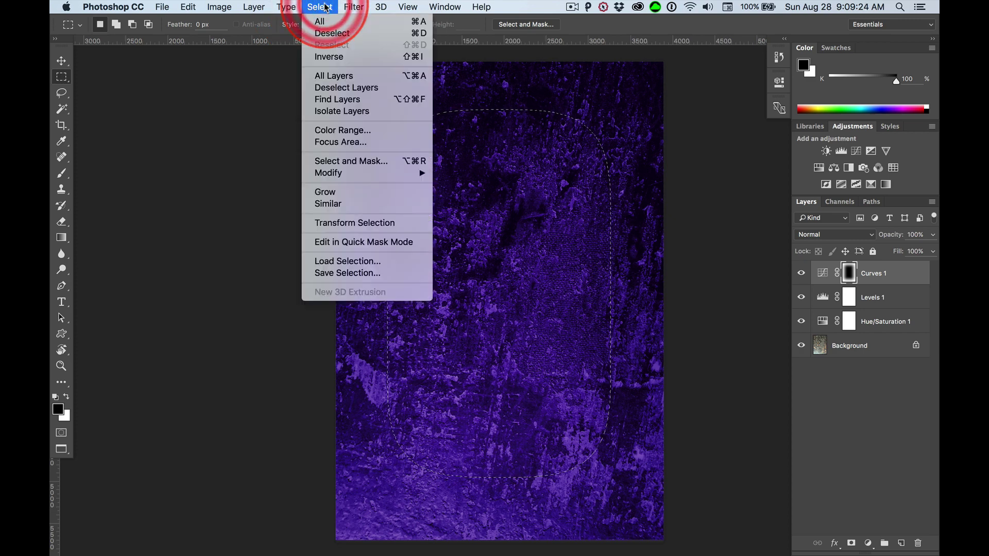
{"action": "left_click", "coordinate": [330, 35]}
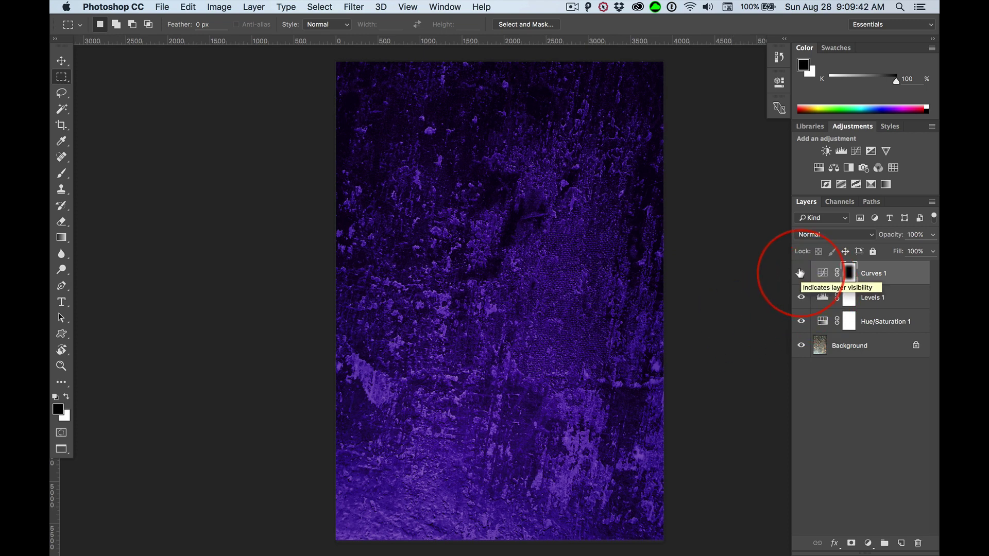
Toggle the Curves 1 layer's visibility to compare the image with and without the masked edge darkening
{"action": "left_click", "coordinate": [800, 273]}
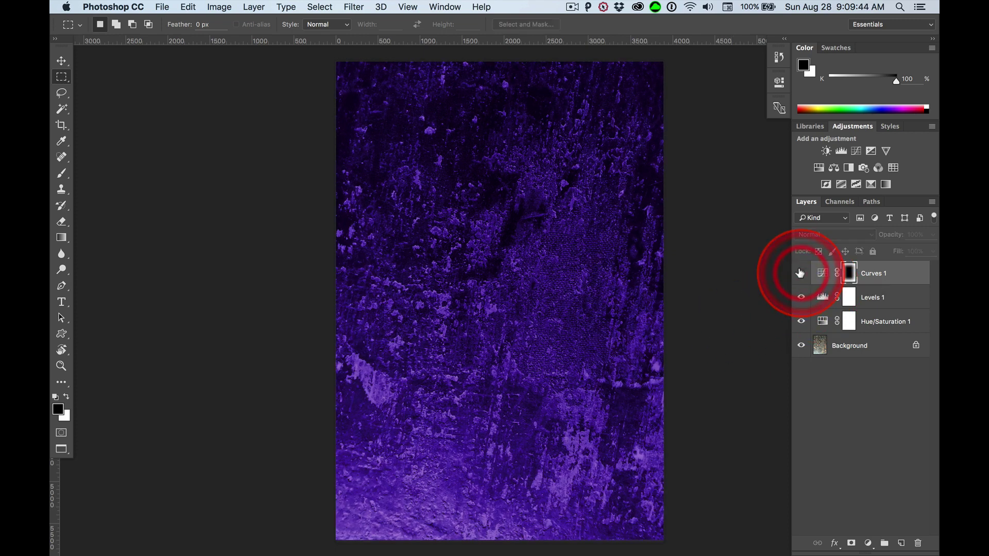
{"action": "left_click", "coordinate": [800, 273]}
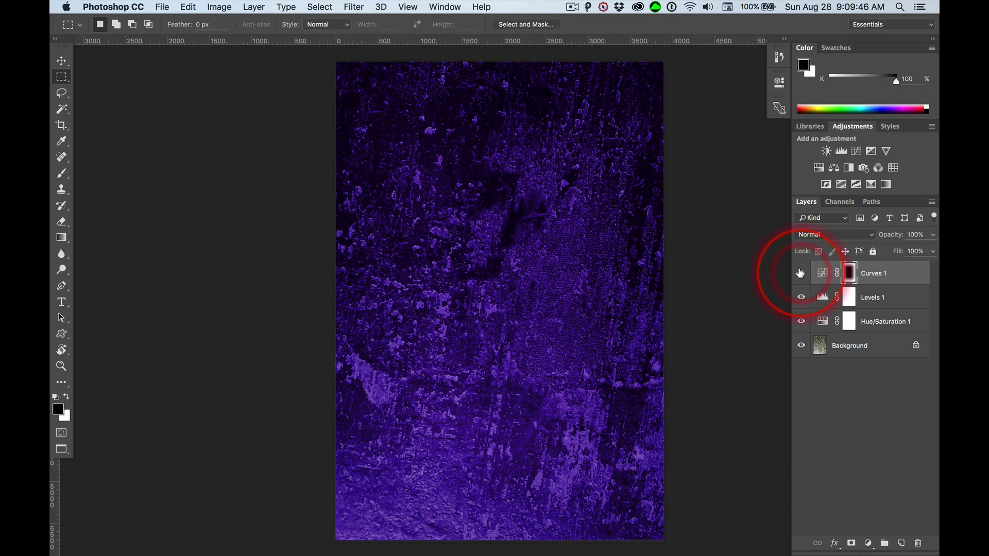
{"action": "left_click", "coordinate": [799, 273]}
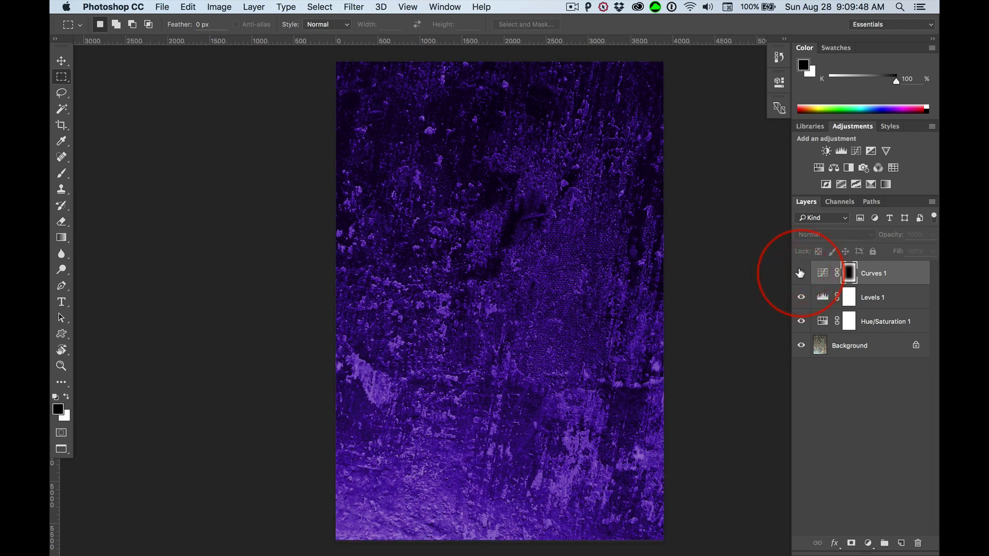
Make the Curves 1 layer visible again and hide the rulers around the canvas
{"action": "left_click", "coordinate": [799, 272]}
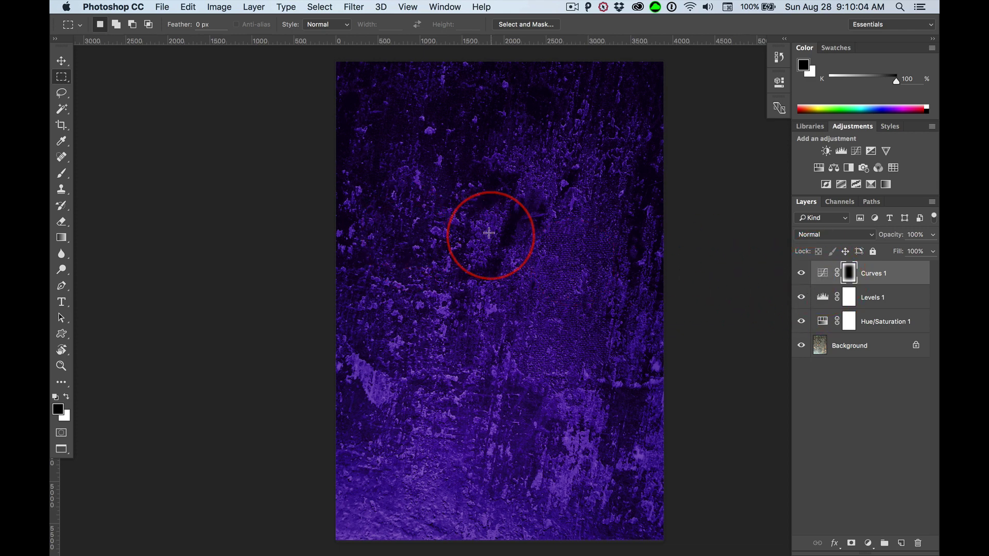
{"action": "left_click_drag", "start_coordinate": [435, 221], "coordinate": [289, 221]}
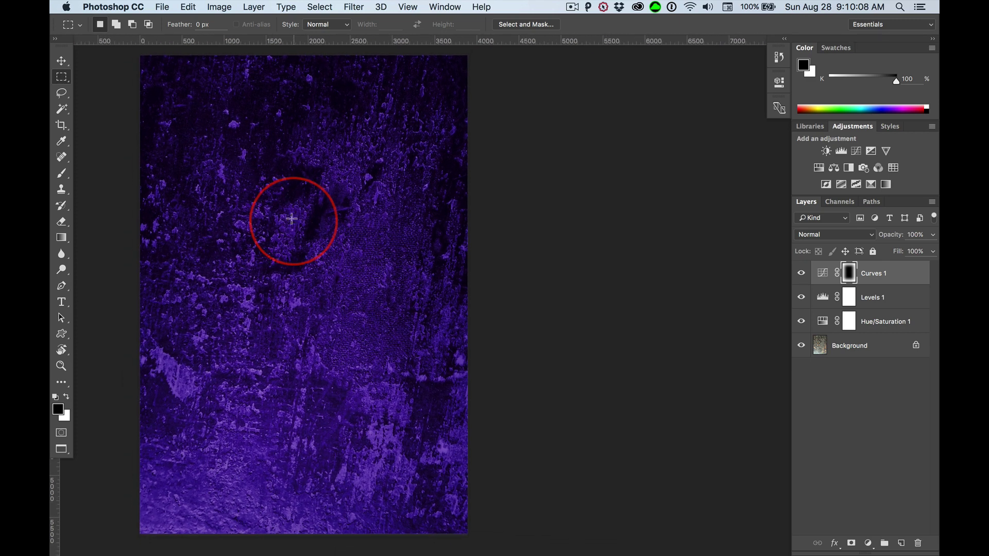
{"action": "key", "text": "super+r"}
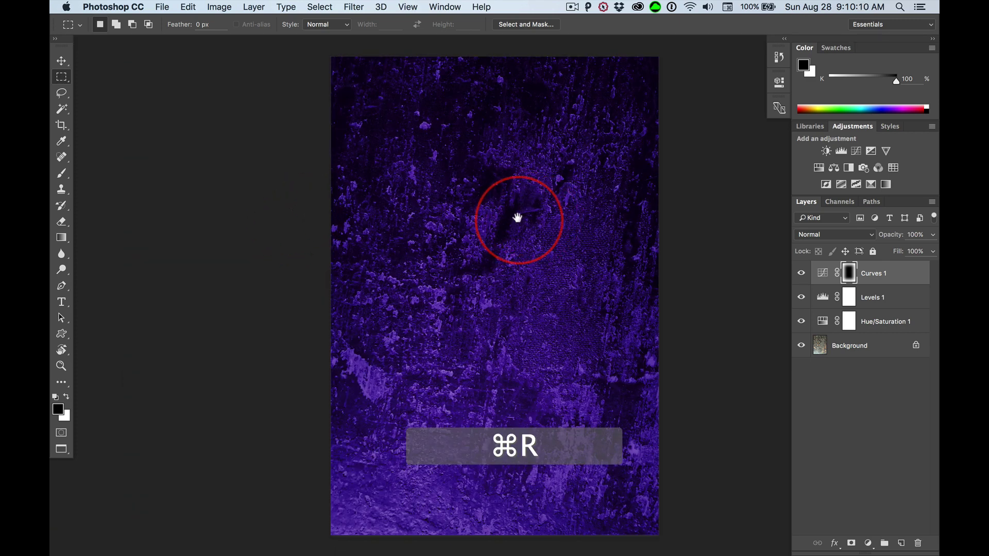
{"action": "left_click_drag", "start_coordinate": [517, 217], "coordinate": [346, 215]}
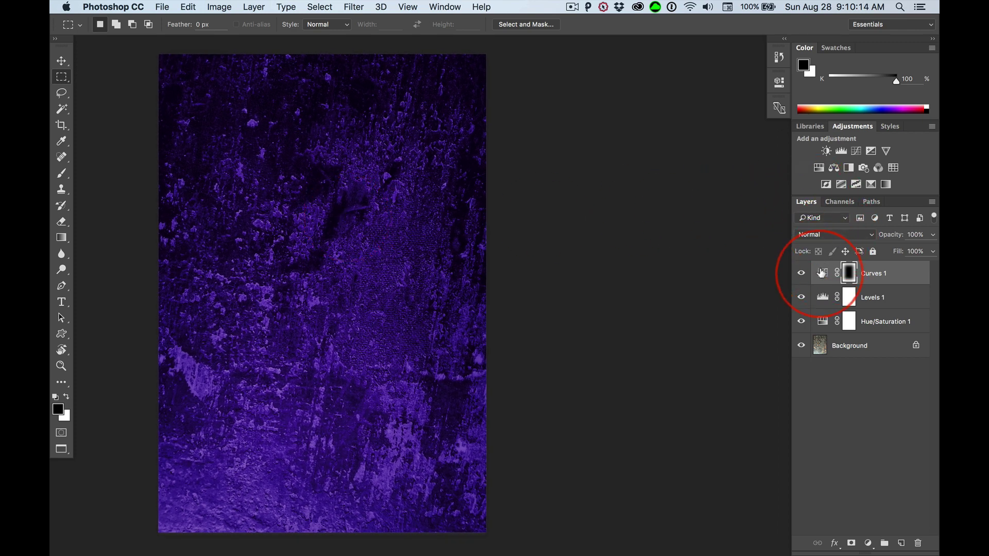
Test darker and lighter midtones in the Curves 1 RGB curve, settle its midpoint moderately below the diagonal, and toggle the layer's visibility to compare
{"action": "double_click", "coordinate": [823, 272]}
{"action": "left_click_drag", "start_coordinate": [690, 195], "coordinate": [685, 244]}
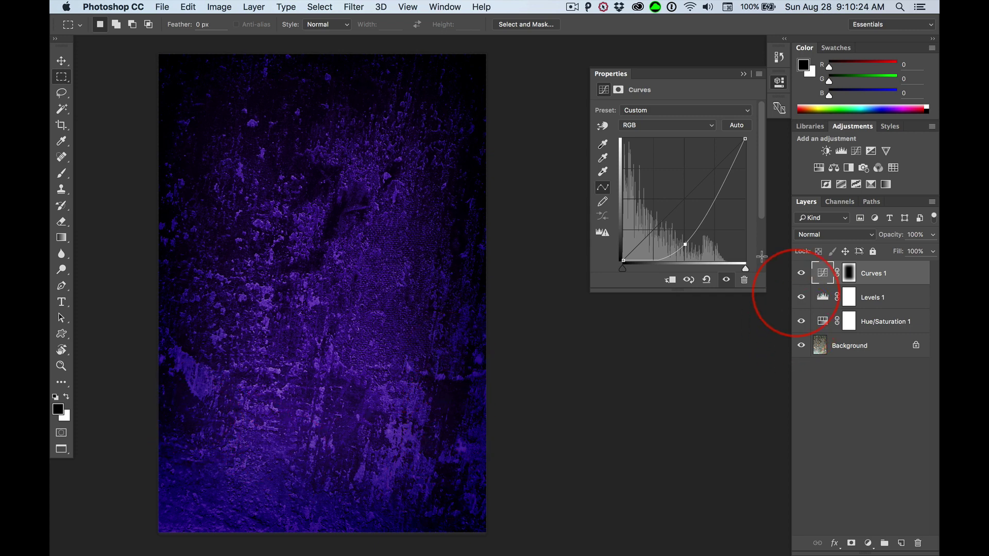
{"action": "left_click_drag", "start_coordinate": [684, 244], "coordinate": [685, 180]}
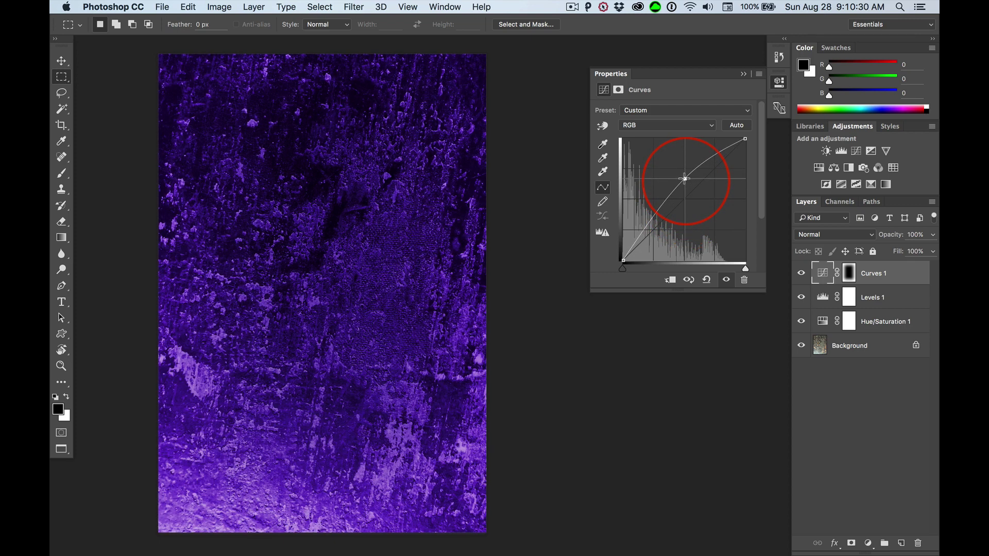
{"action": "left_click_drag", "start_coordinate": [684, 178], "coordinate": [683, 226]}
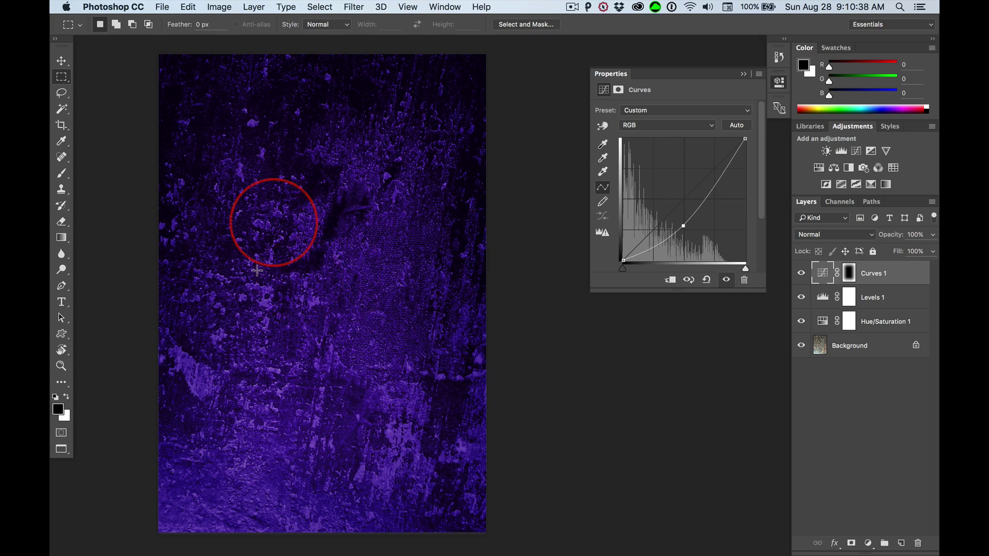
{"action": "left_click", "coordinate": [743, 74]}
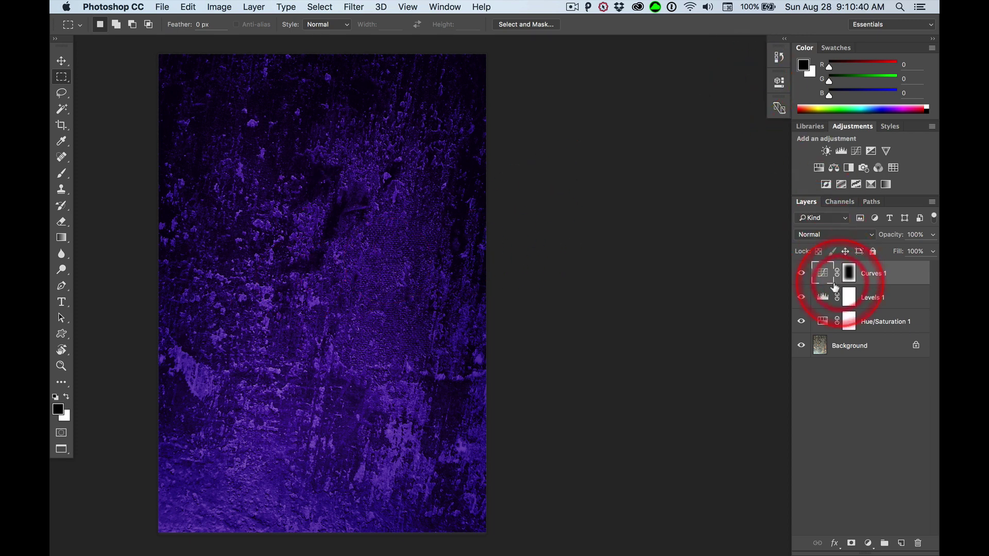
{"action": "left_click", "coordinate": [799, 273]}
{"action": "left_click", "coordinate": [799, 273]}
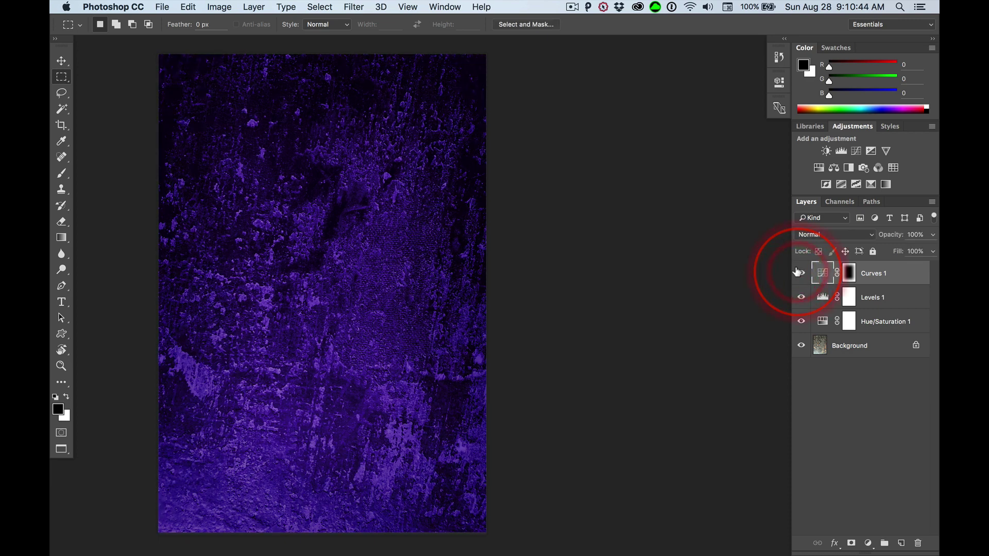